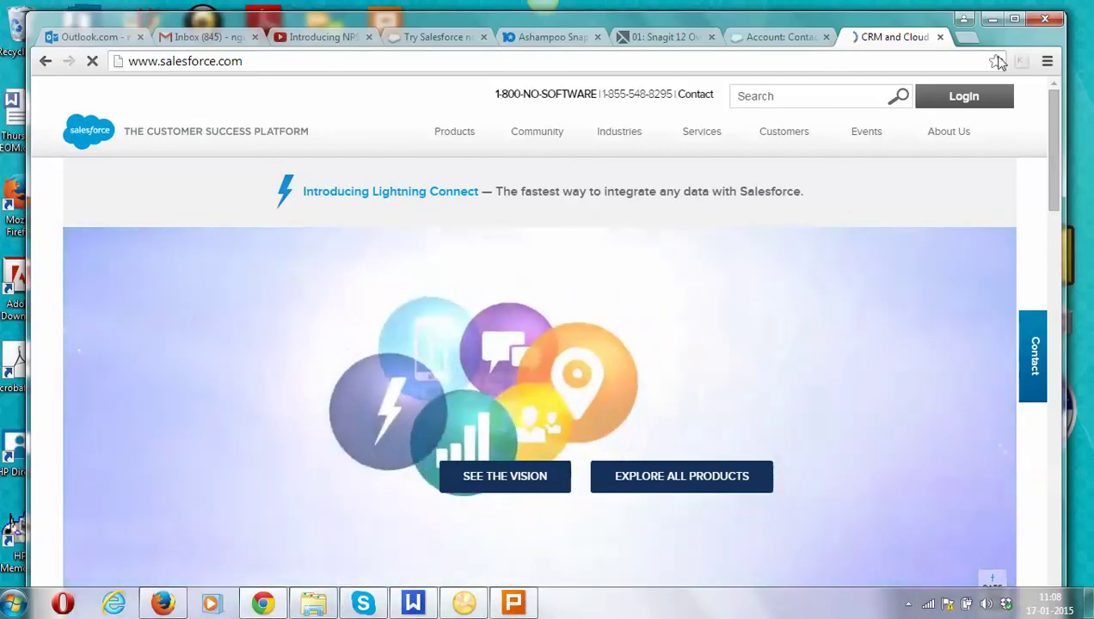
- Log in with the first saved user account to reach the Nonprofit Starter Pack home dashboard
mouse_move(934, 125)
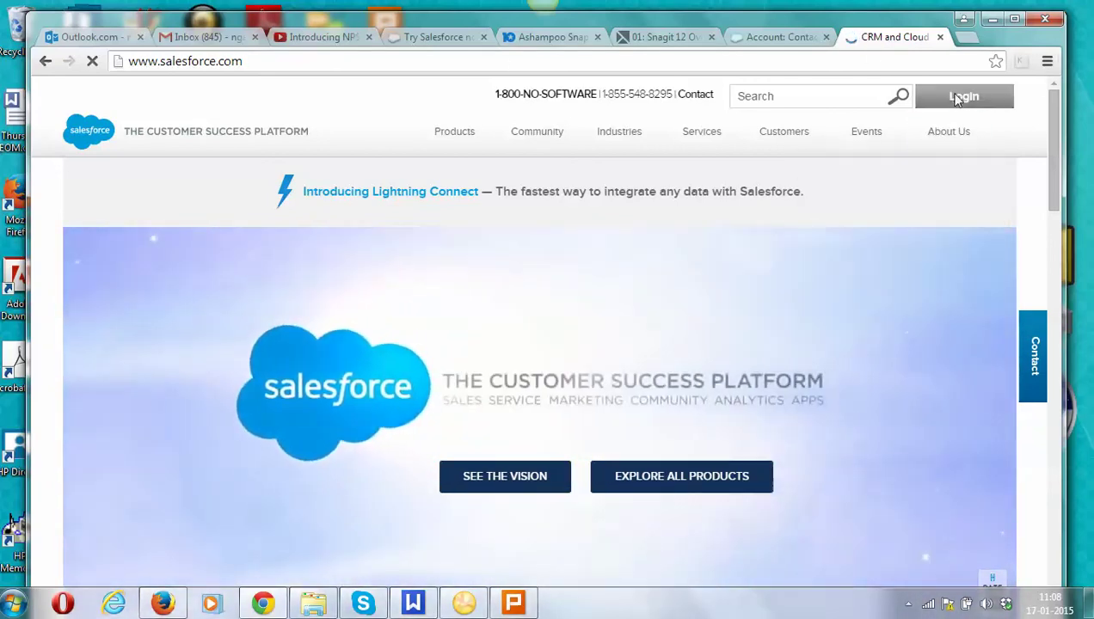
click(962, 101)
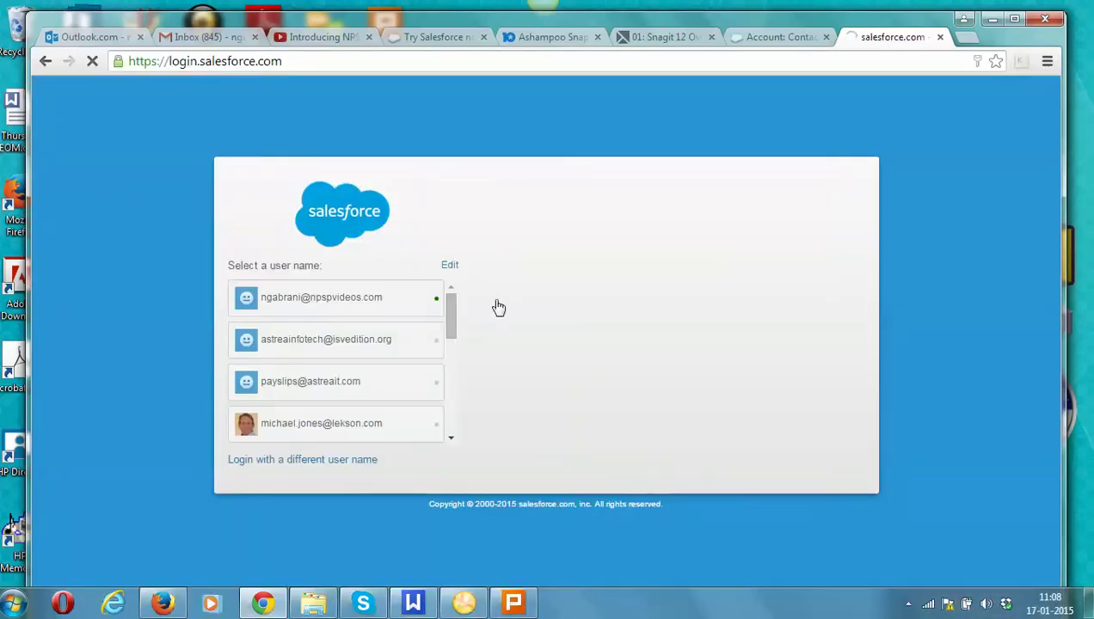
click(437, 303)
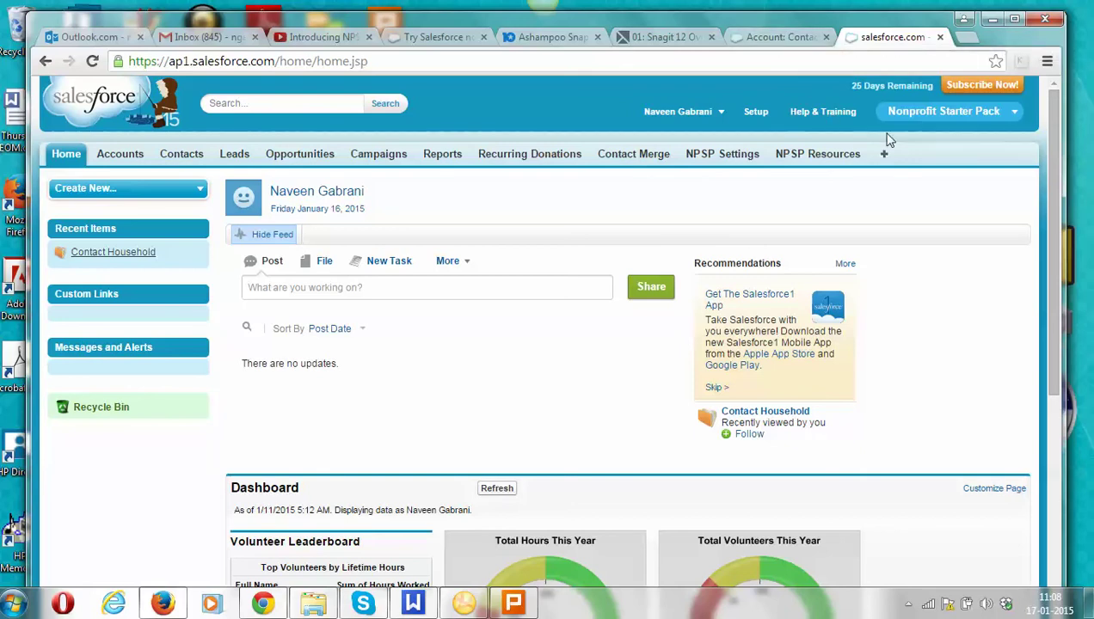
- Switch from the app menu to Sales, then back to Nonprofit Starter Pack
click(987, 120)
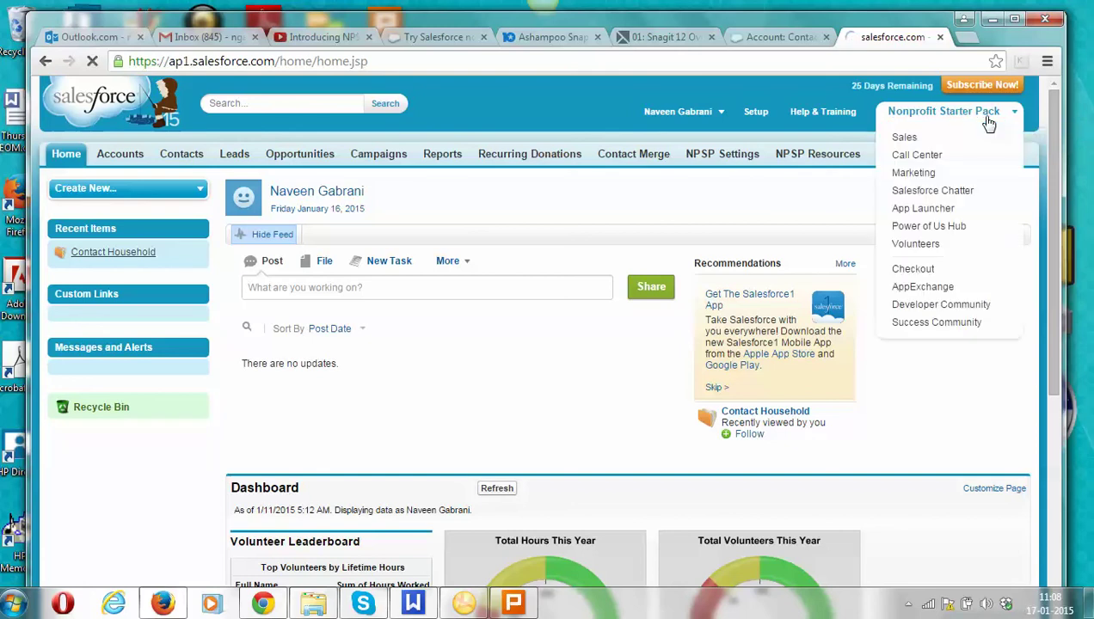
click(936, 137)
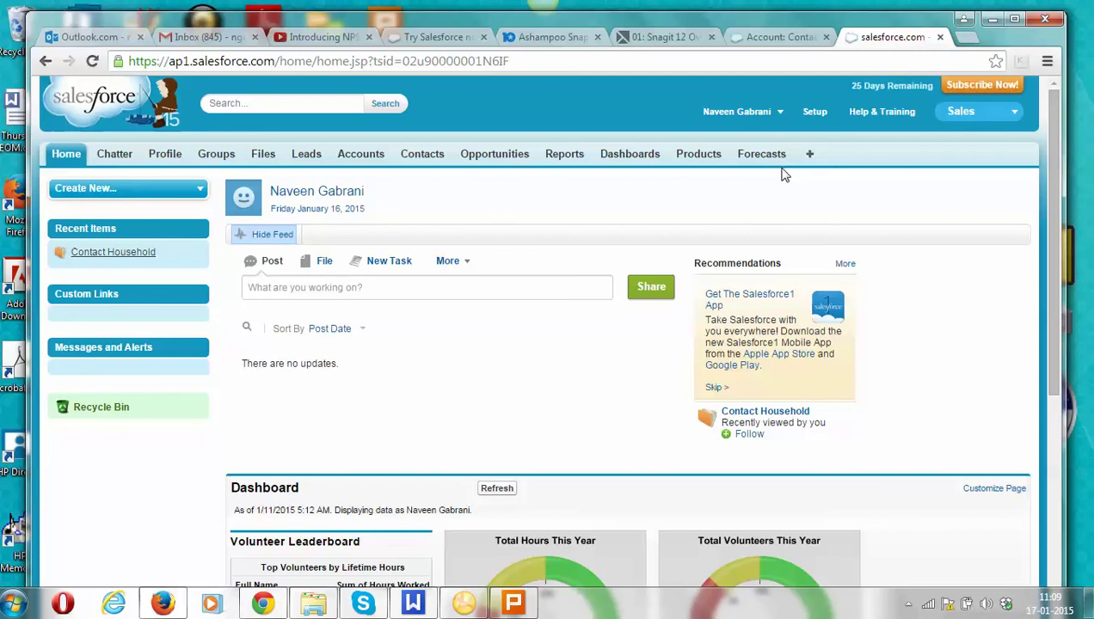
click(989, 118)
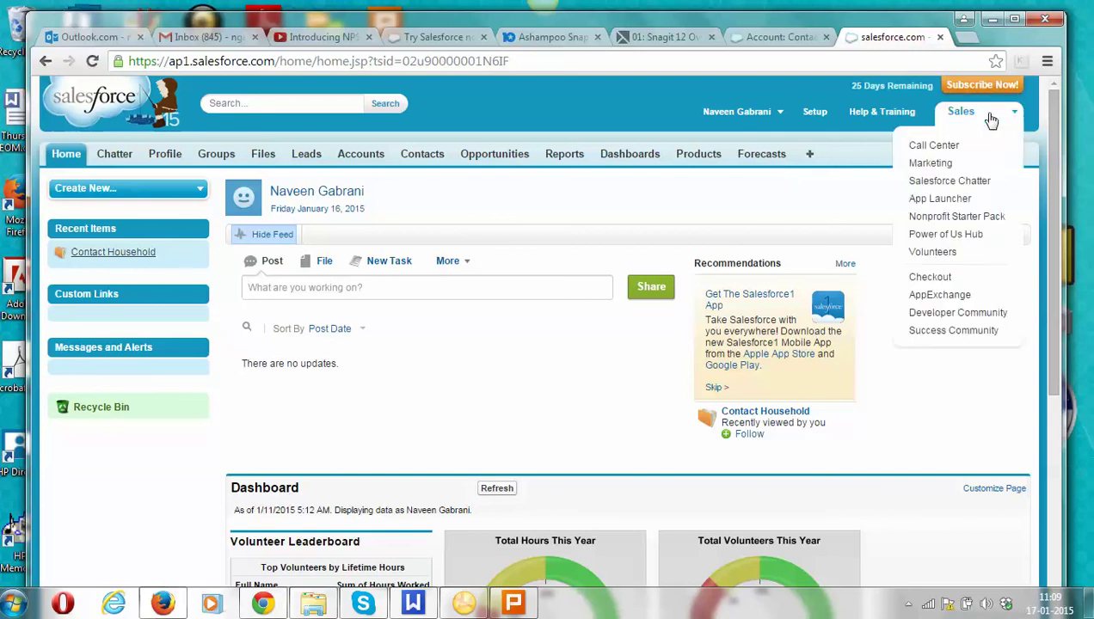
click(963, 217)
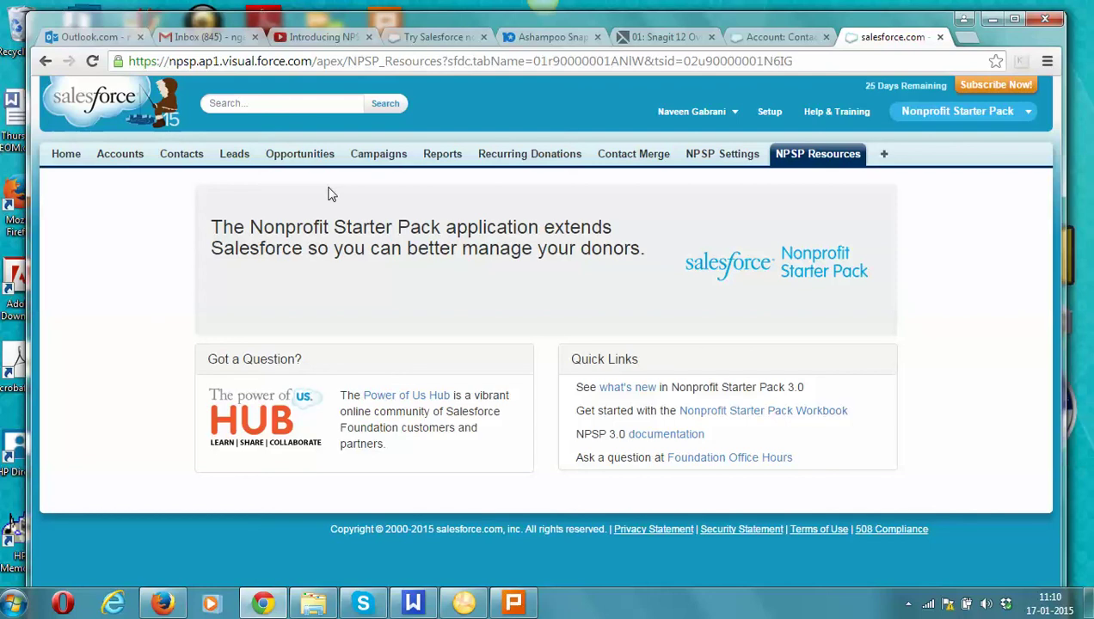
- On Accounts, show the Household Accounts view and open the Contact Household record
click(124, 161)
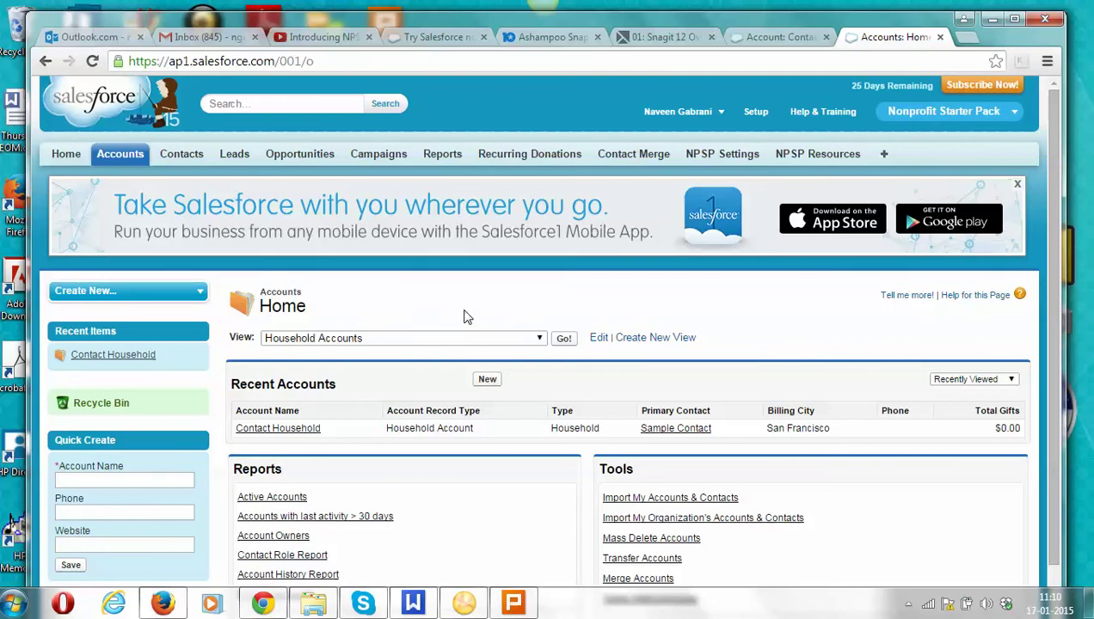
click(540, 339)
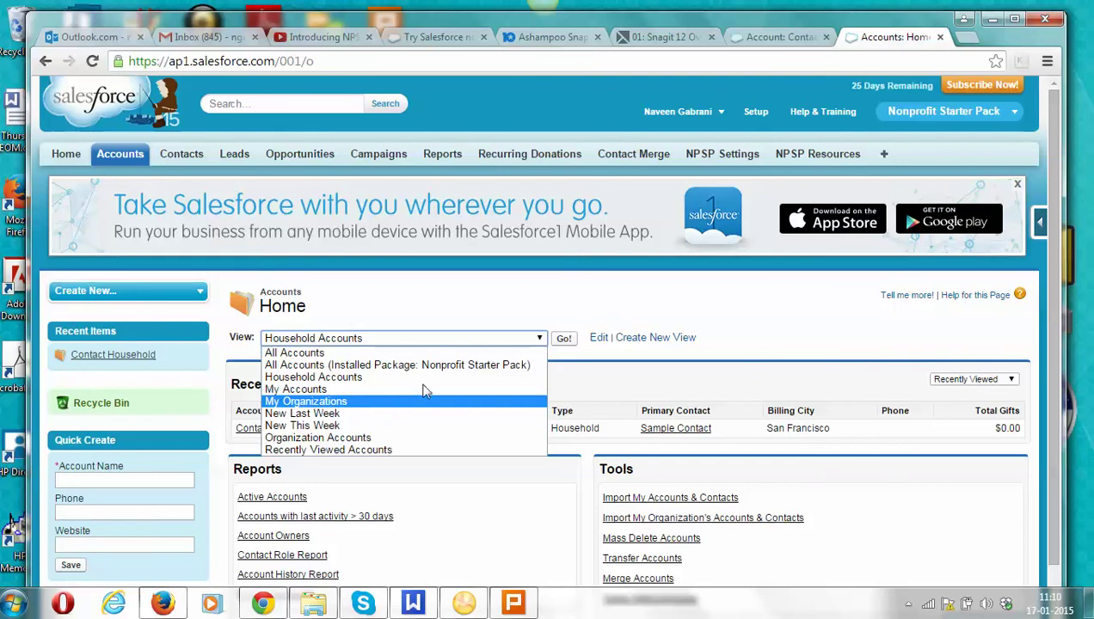
click(564, 339)
click(564, 339)
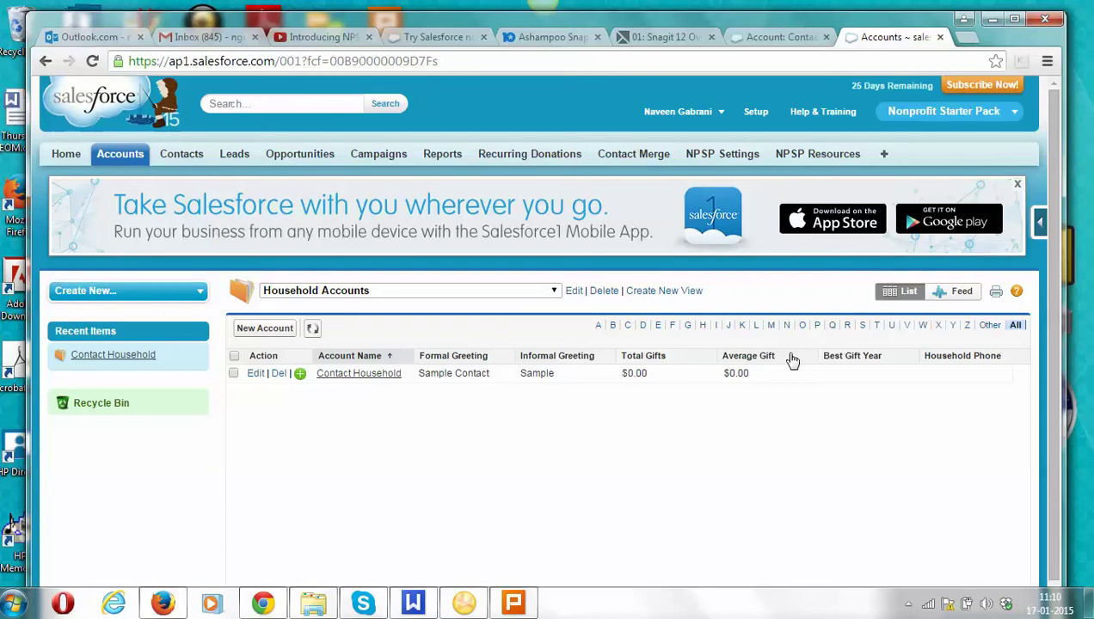
click(367, 375)
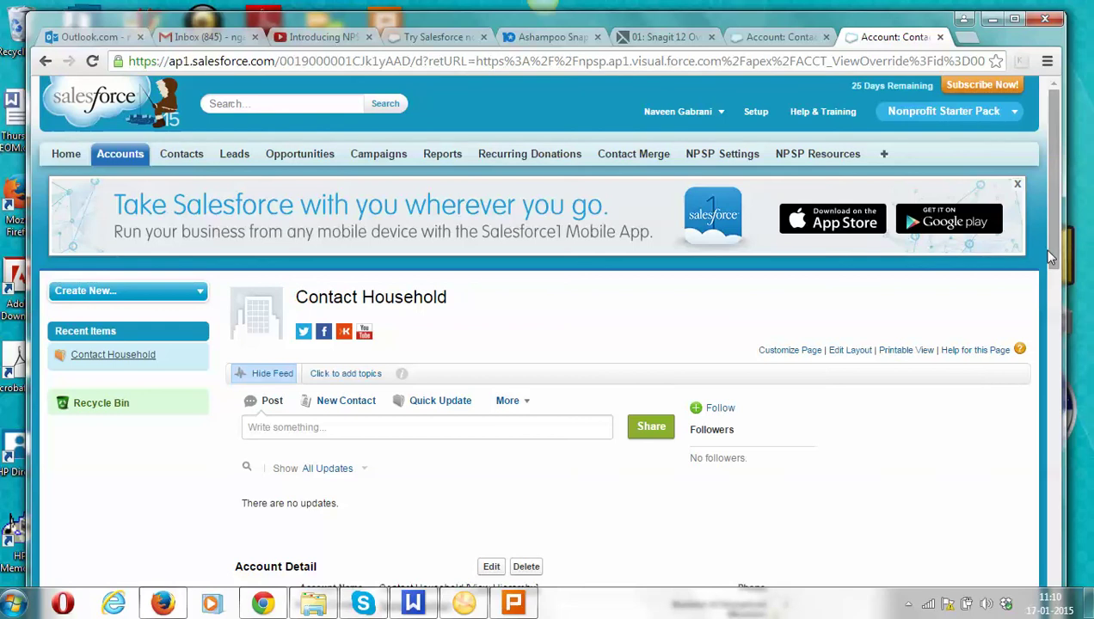
drag(1048, 251, 1060, 409)
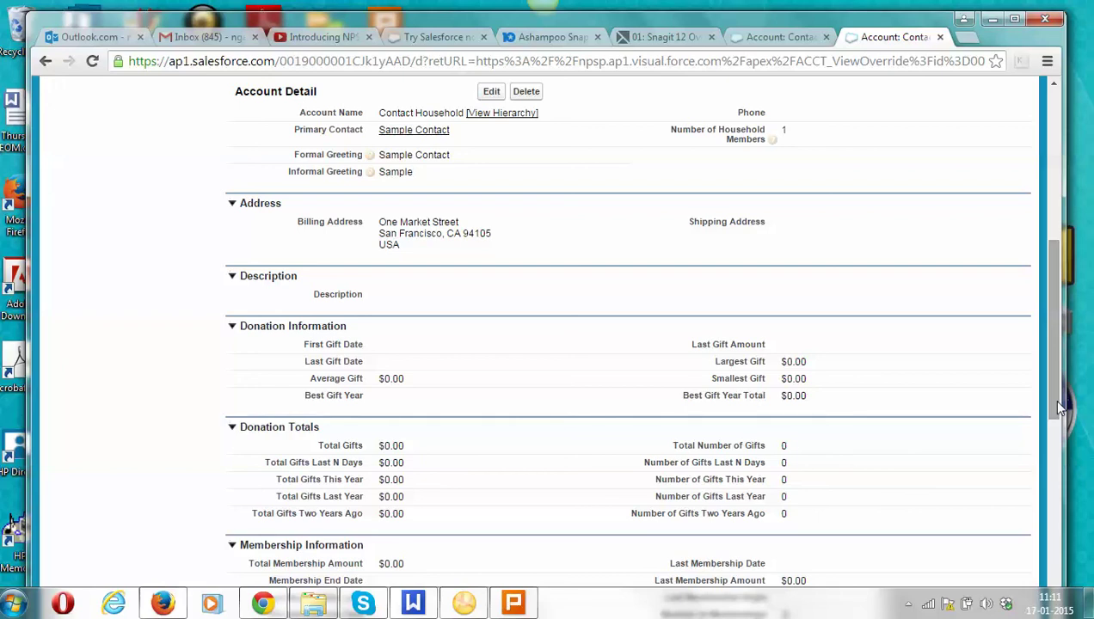
scroll(1058, 404, up, 4)
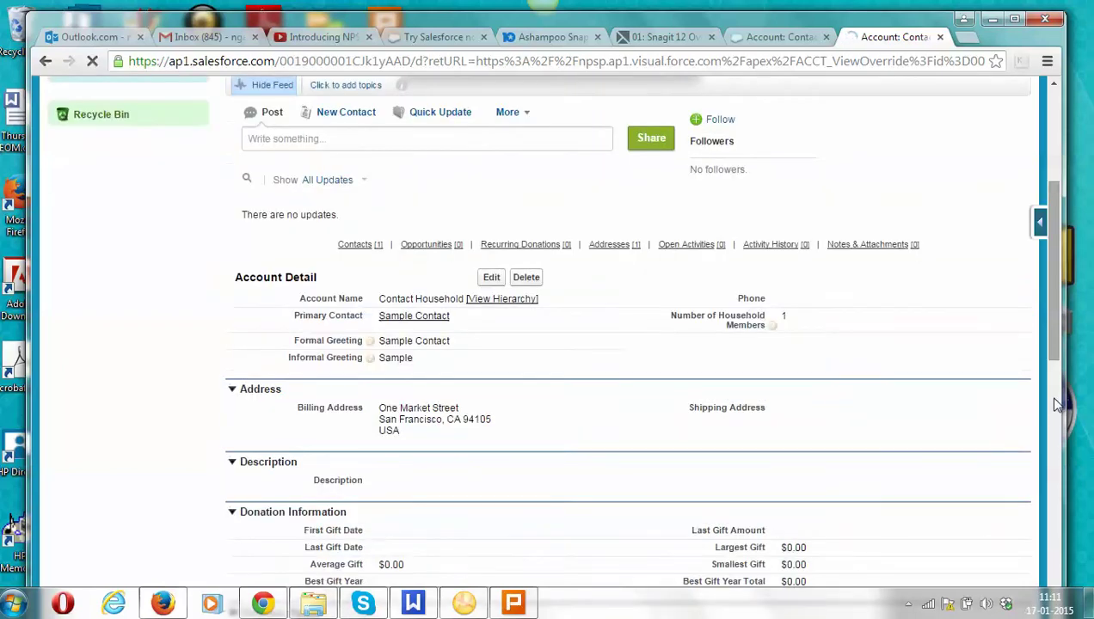
drag(1054, 303, 1059, 376)
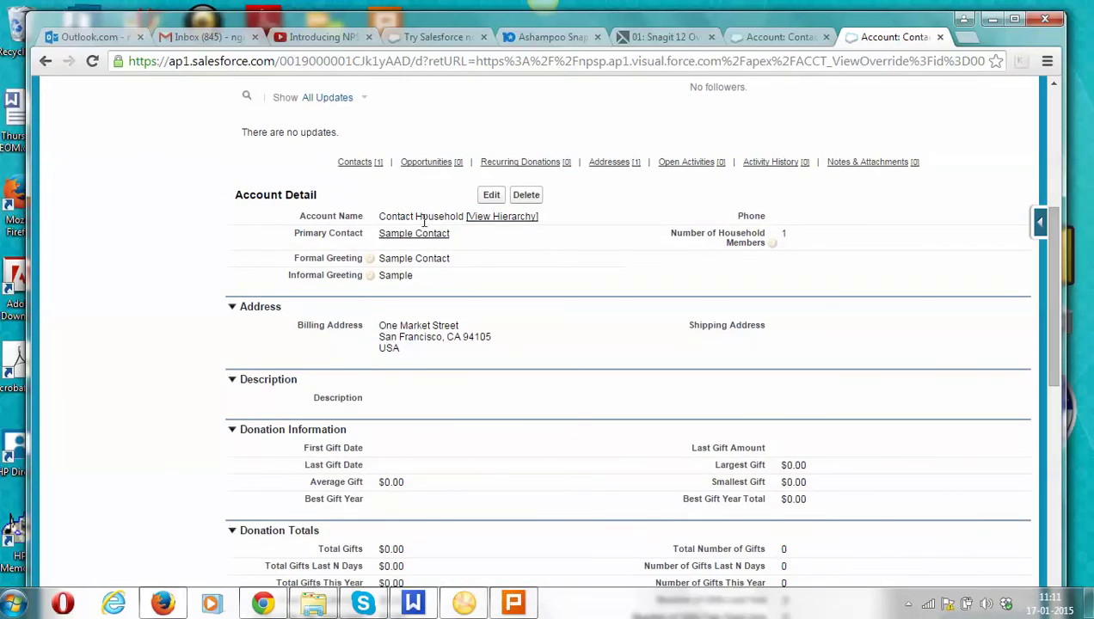
click(492, 196)
- Review Contact Household's Manage Household page and Formal Greeting, then go to Contacts home
click(491, 196)
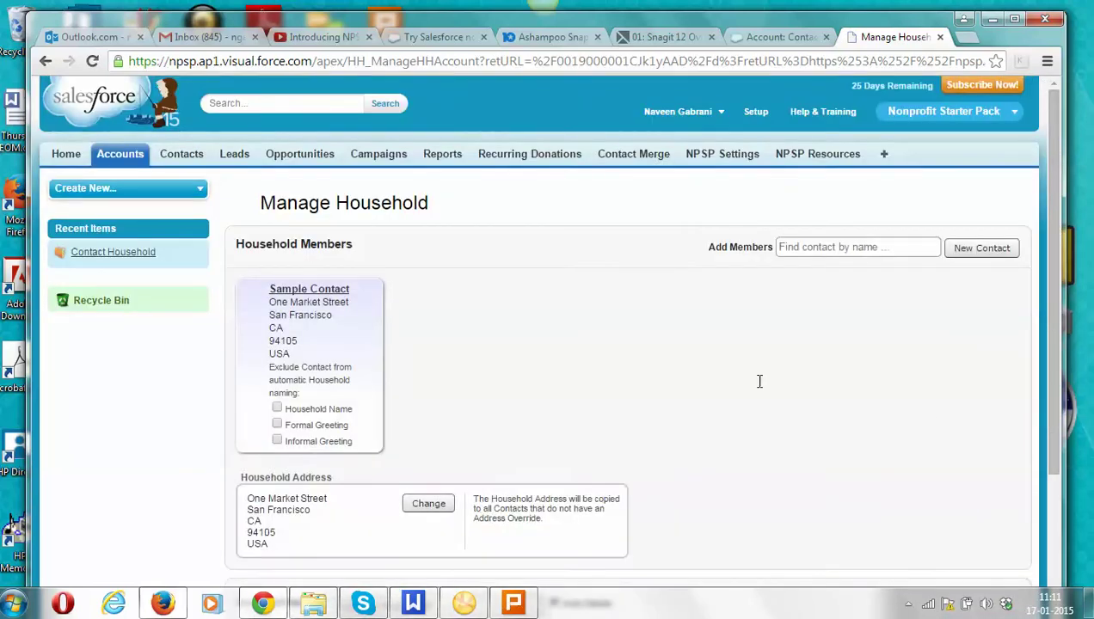
drag(937, 410, 725, 380)
click(601, 240)
drag(1054, 144, 1069, 291)
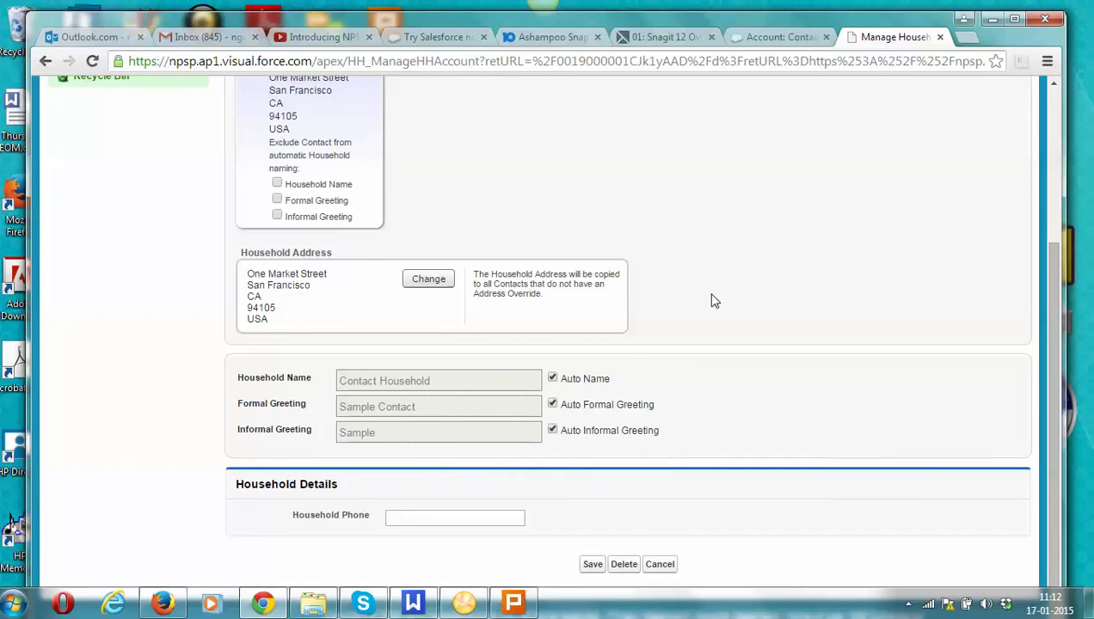
double_click(462, 416)
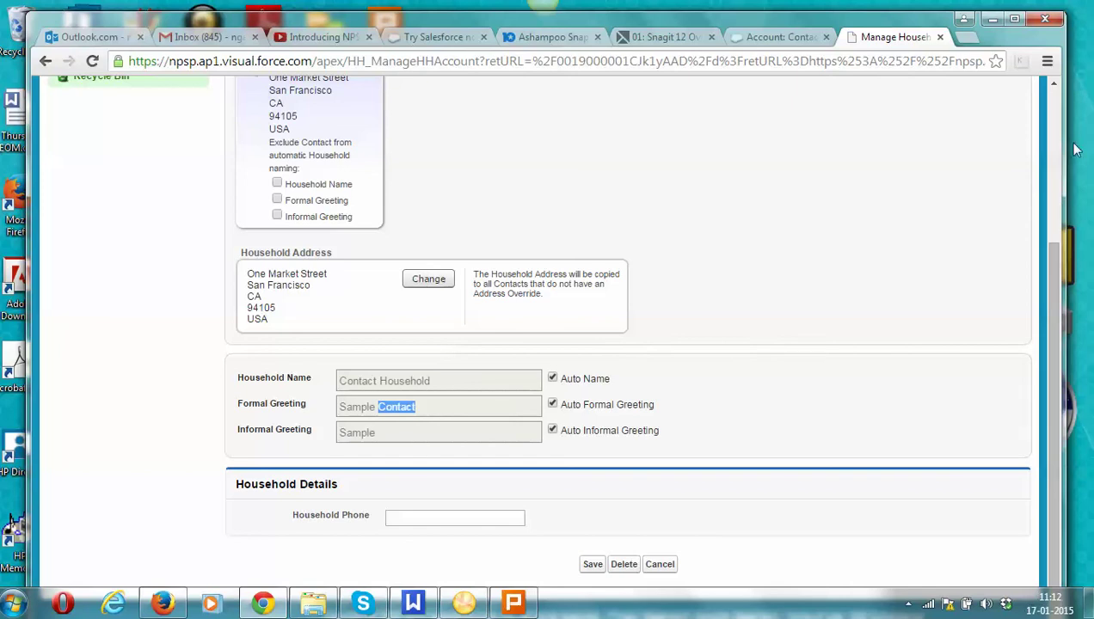
click(1053, 115)
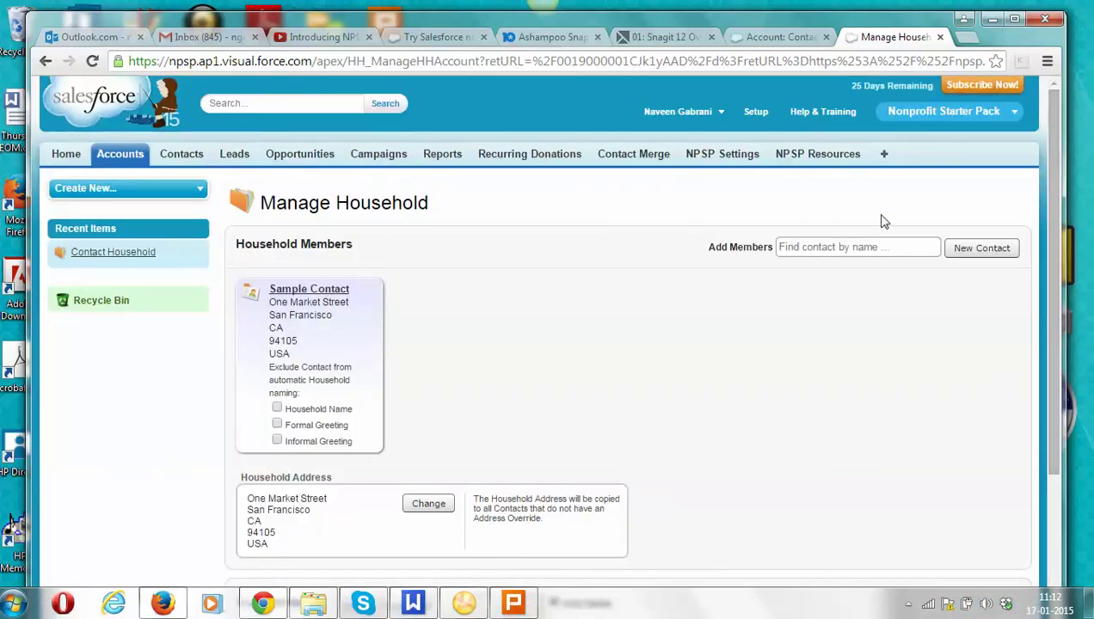
click(186, 163)
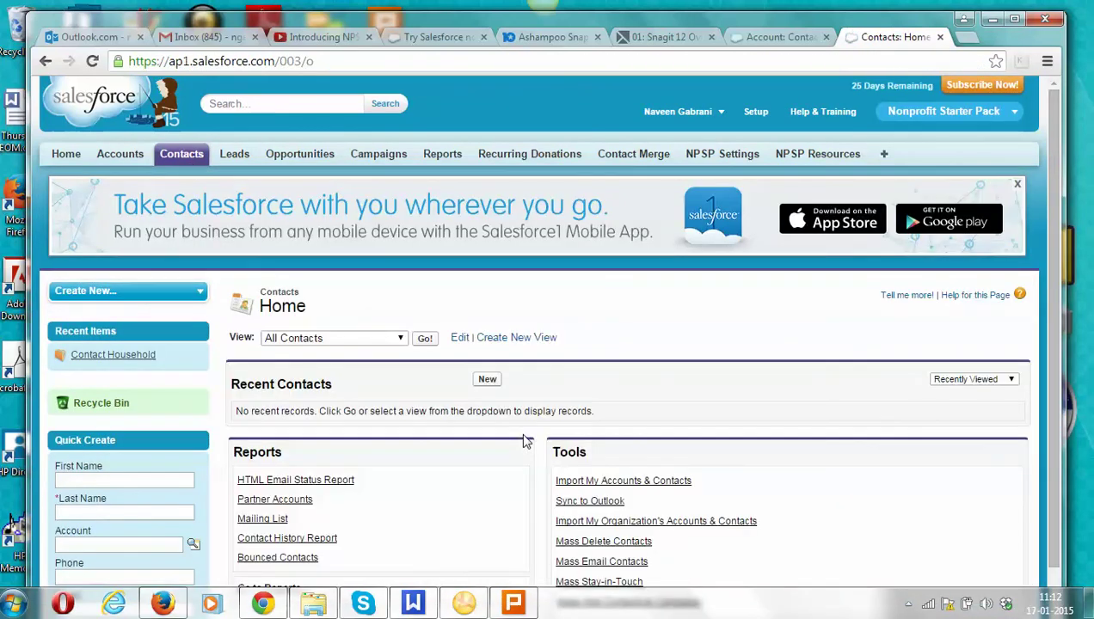
- Apply the All Contacts view to list the single Sample Contact, CEO at Contact Household
click(425, 340)
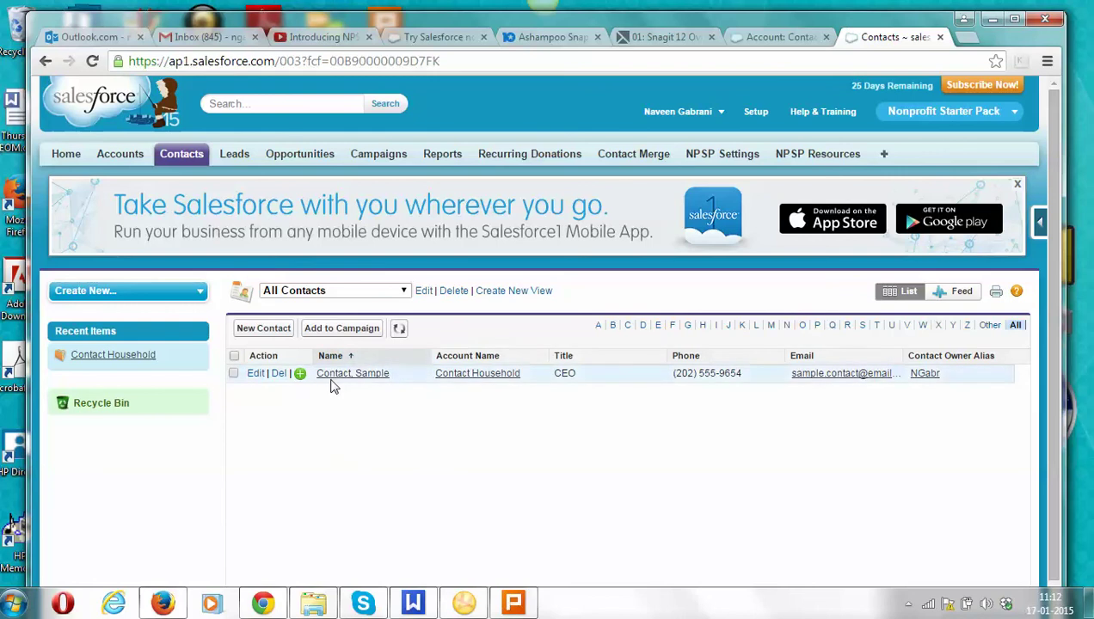
- Open the Sample Contact record, reload it and scroll through its address, donation and affiliation details
click(348, 378)
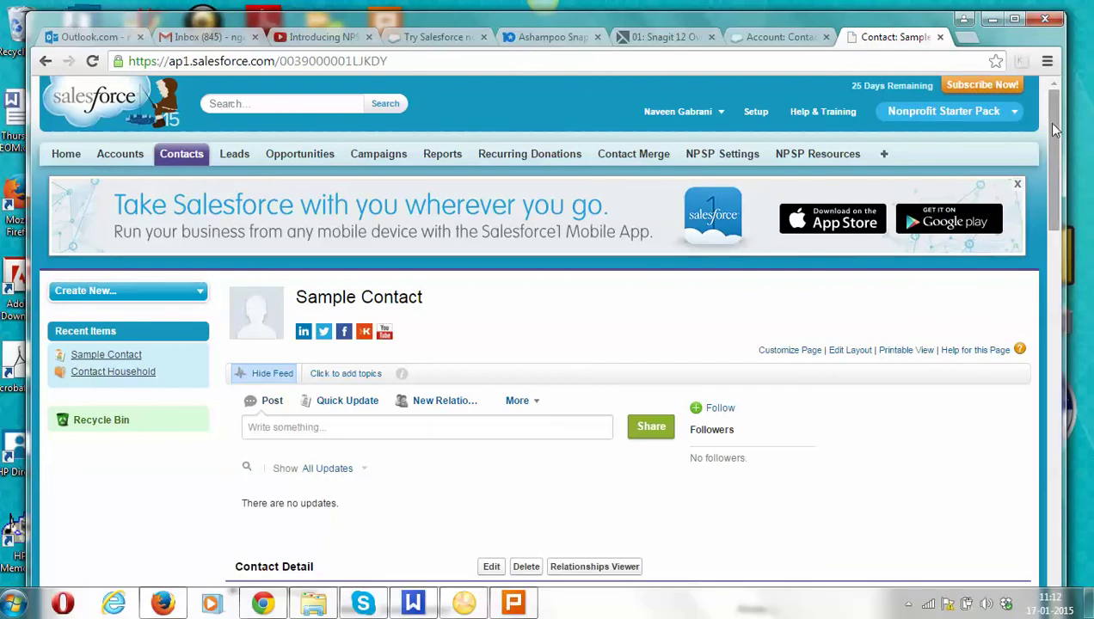
scroll(1048, 137, down, 1)
scroll(1066, 185, down, 5)
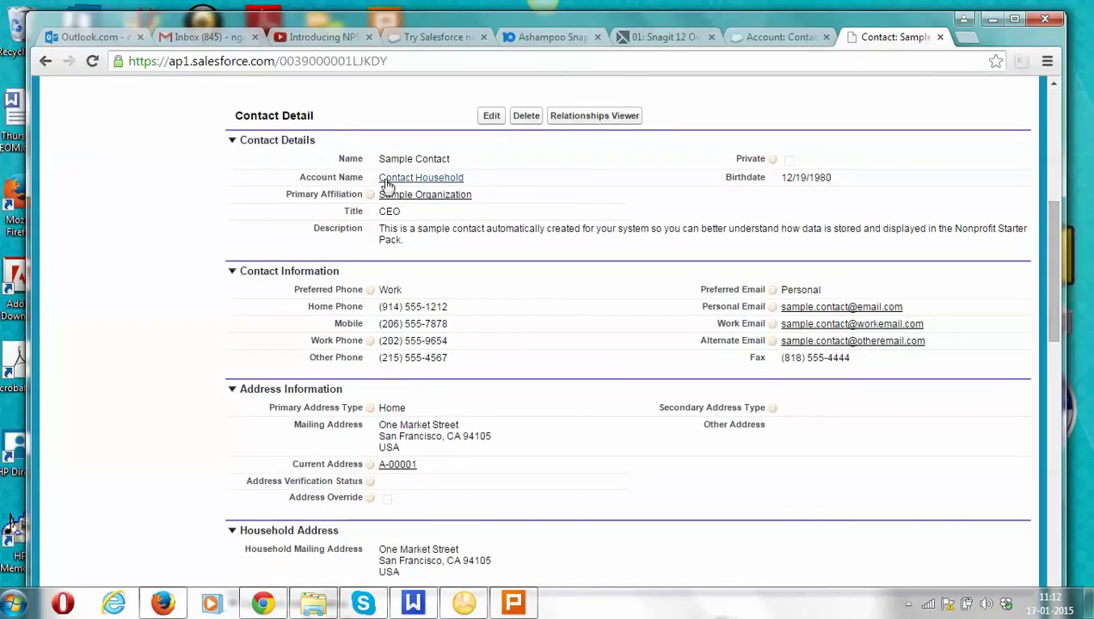
key(F5)
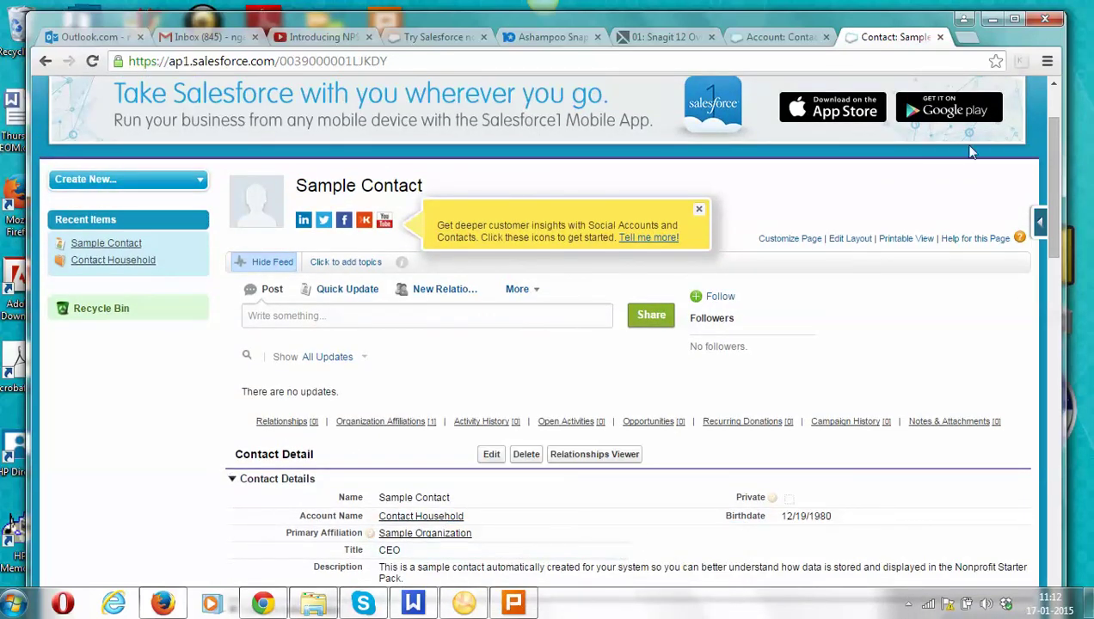
scroll(1058, 241, down, 2)
scroll(1064, 241, down, 1)
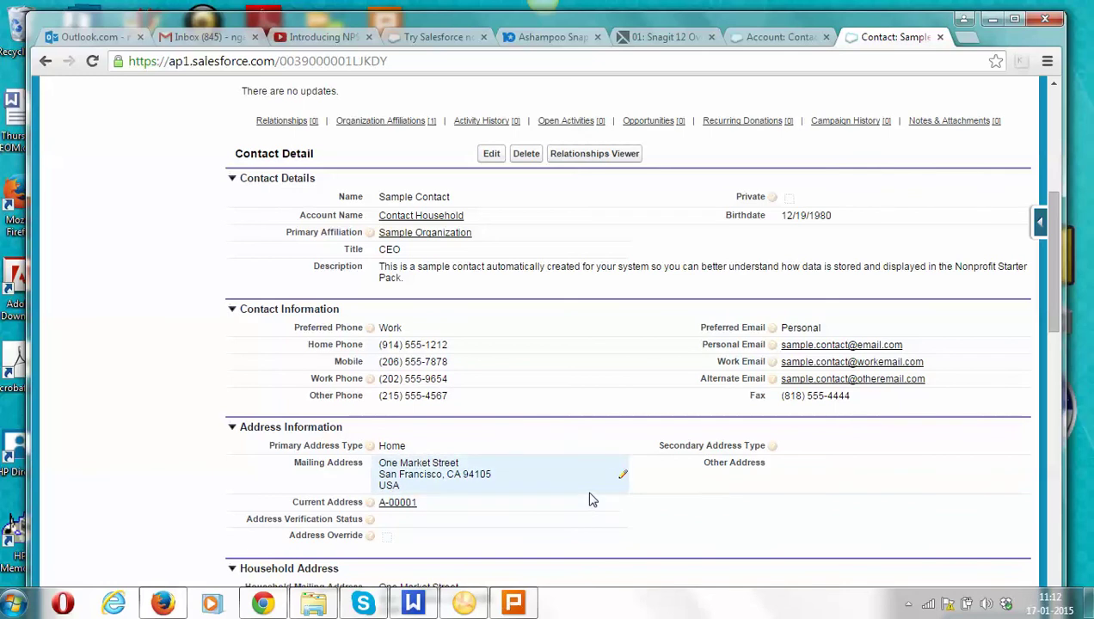
drag(1053, 202, 1080, 398)
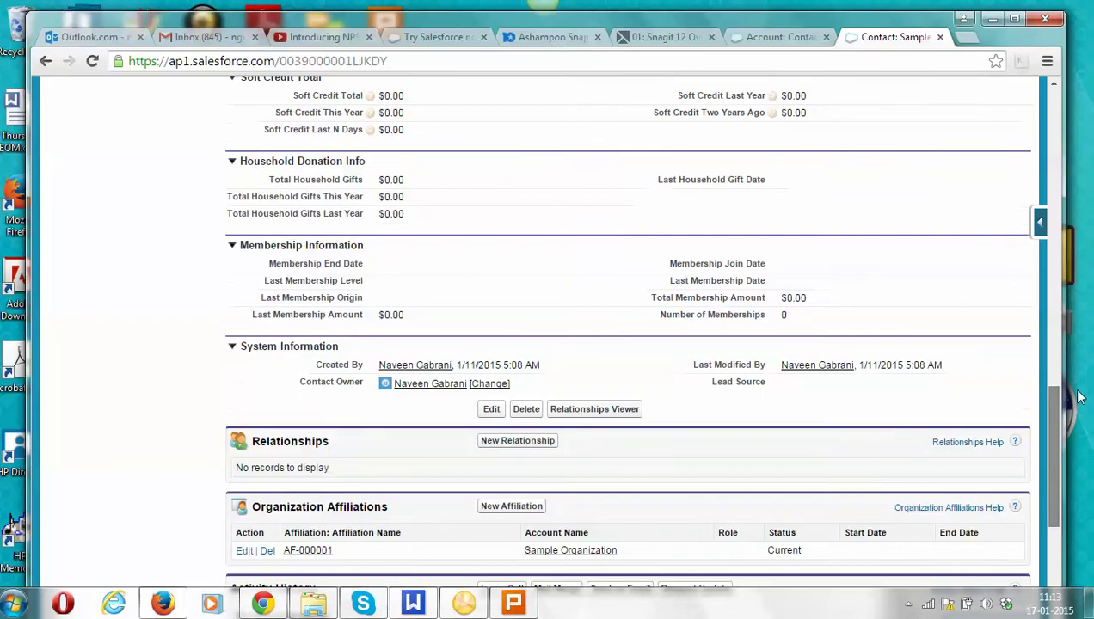
drag(1079, 398, 1066, 207)
drag(1048, 12, 1047, 76)
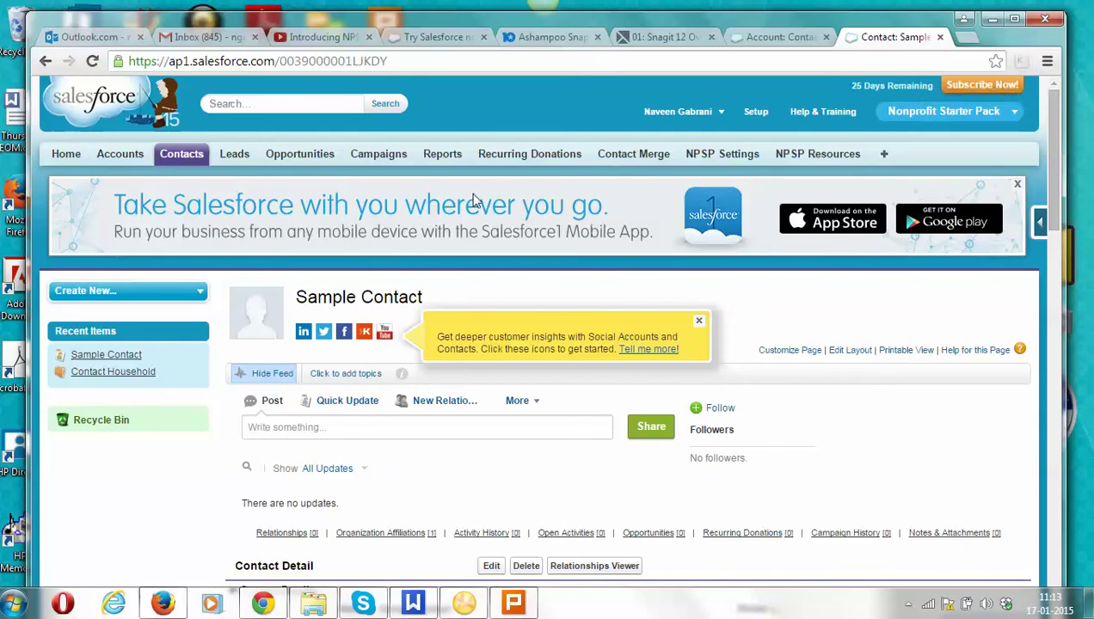
- Show the empty All Donations opportunity view, then return to the Opportunities home page
click(300, 155)
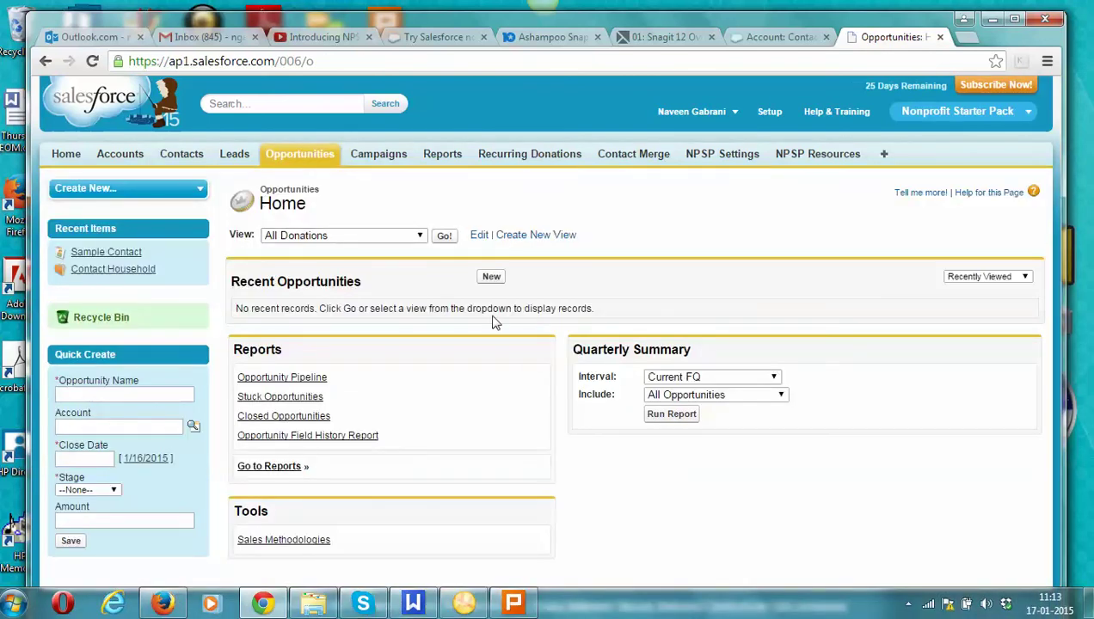
click(414, 236)
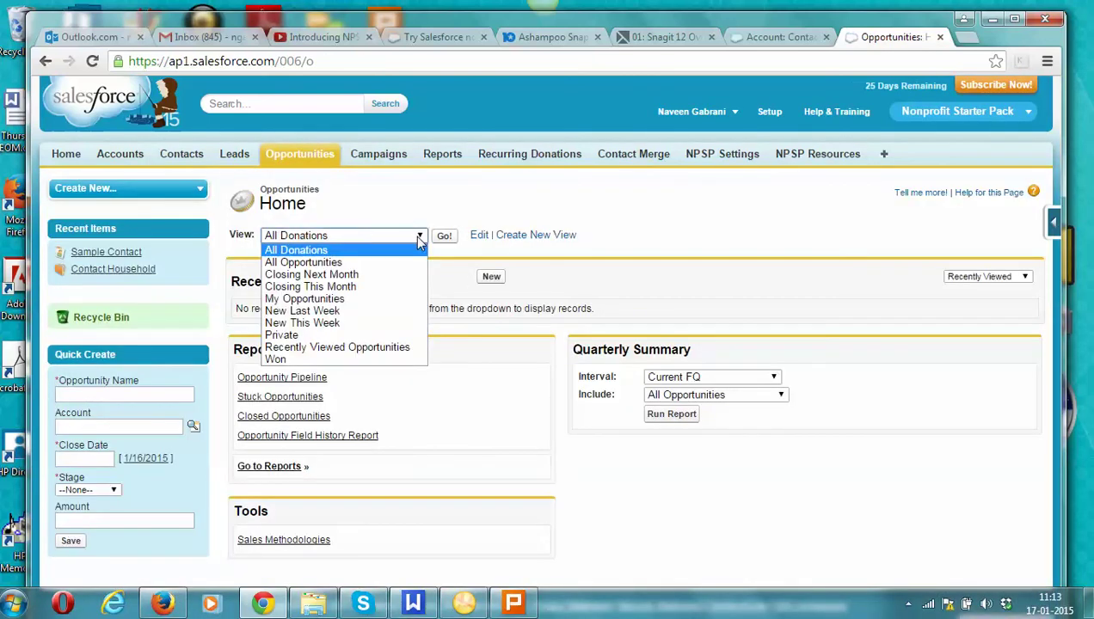
click(433, 217)
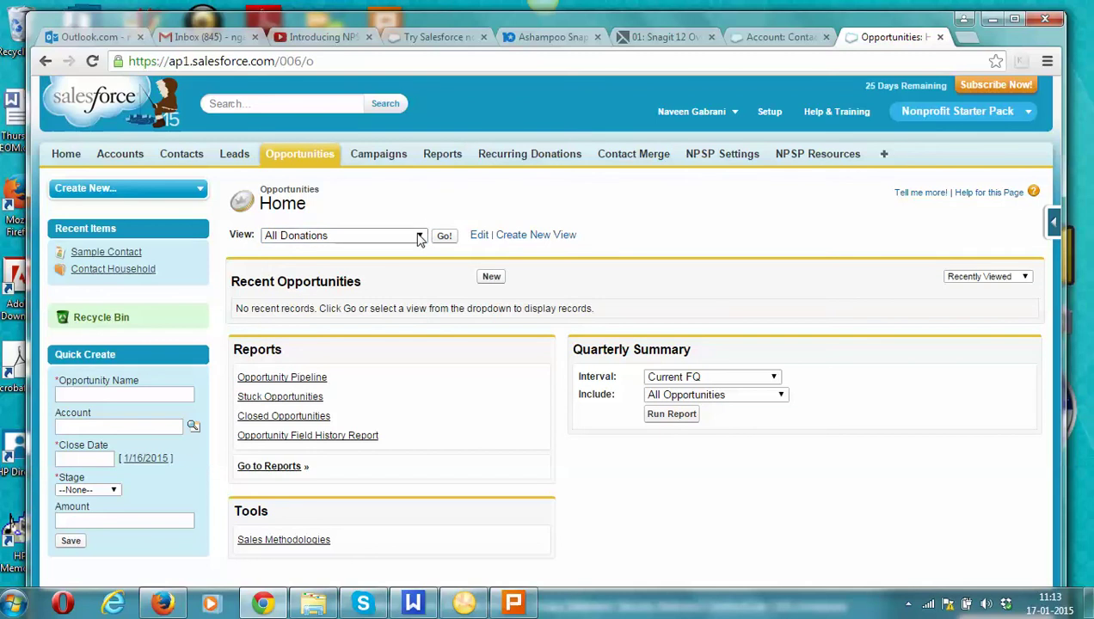
click(419, 238)
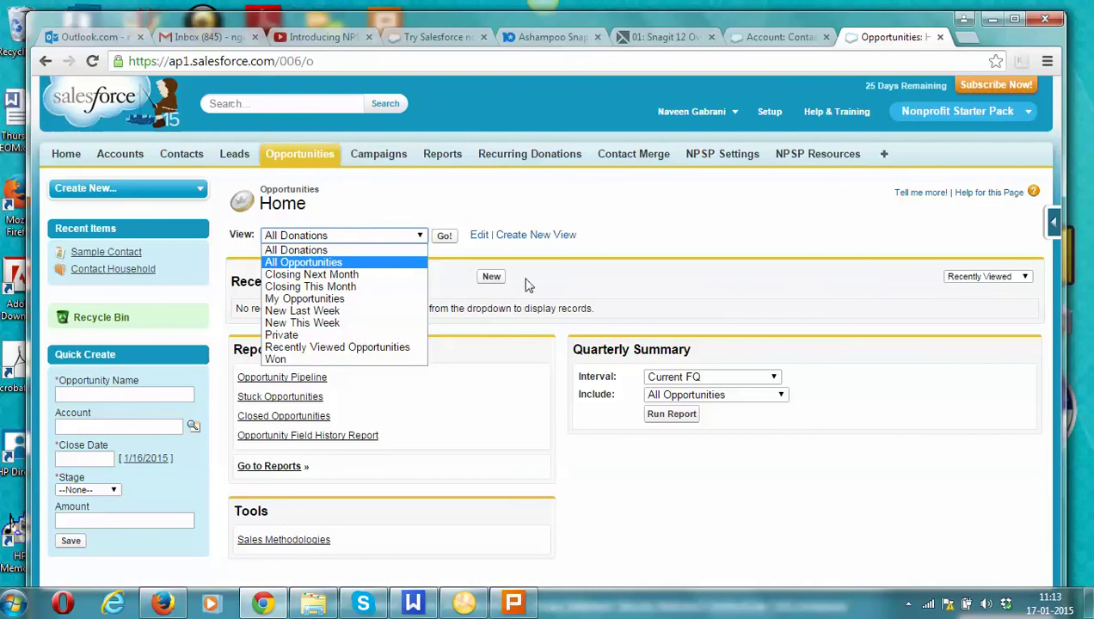
click(395, 250)
click(444, 236)
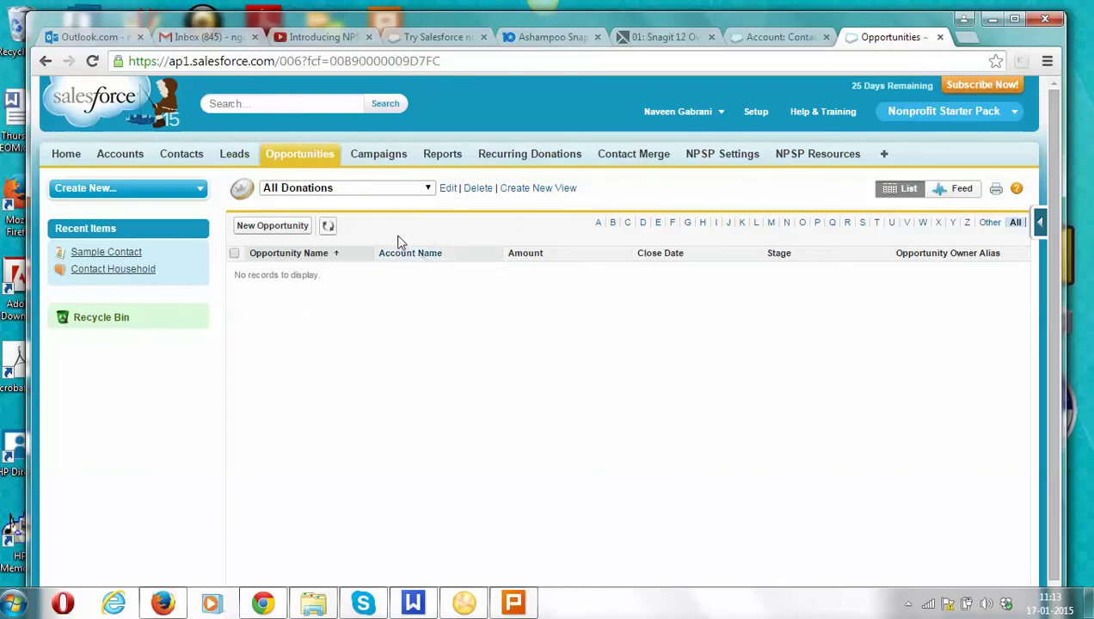
click(293, 160)
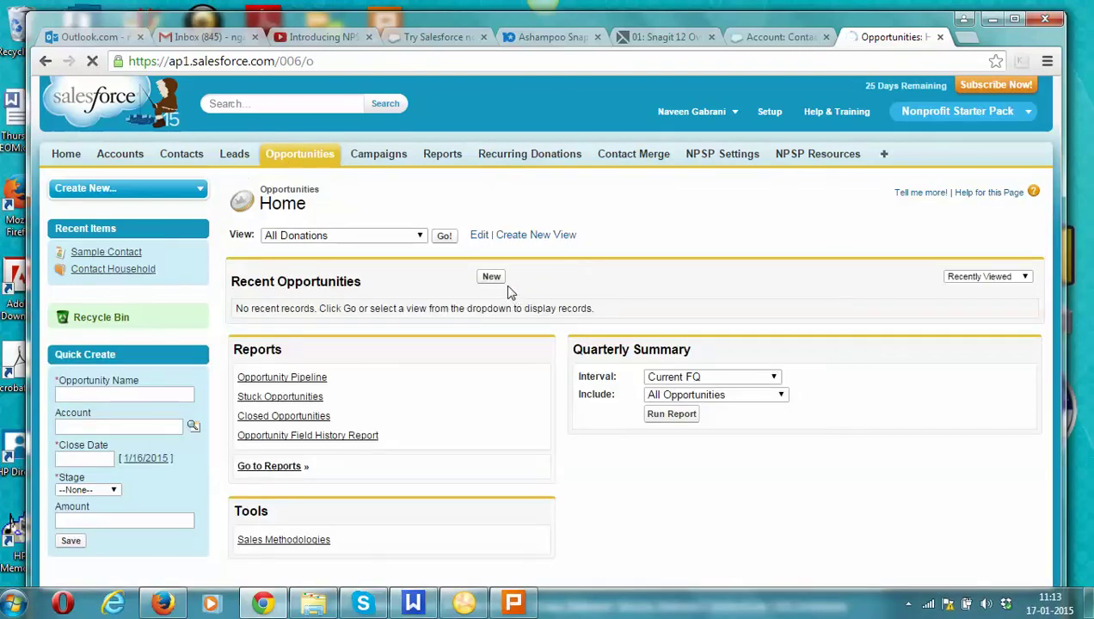
- Begin a new opportunity from Recent Opportunities, keeping Donation as the record type
click(491, 280)
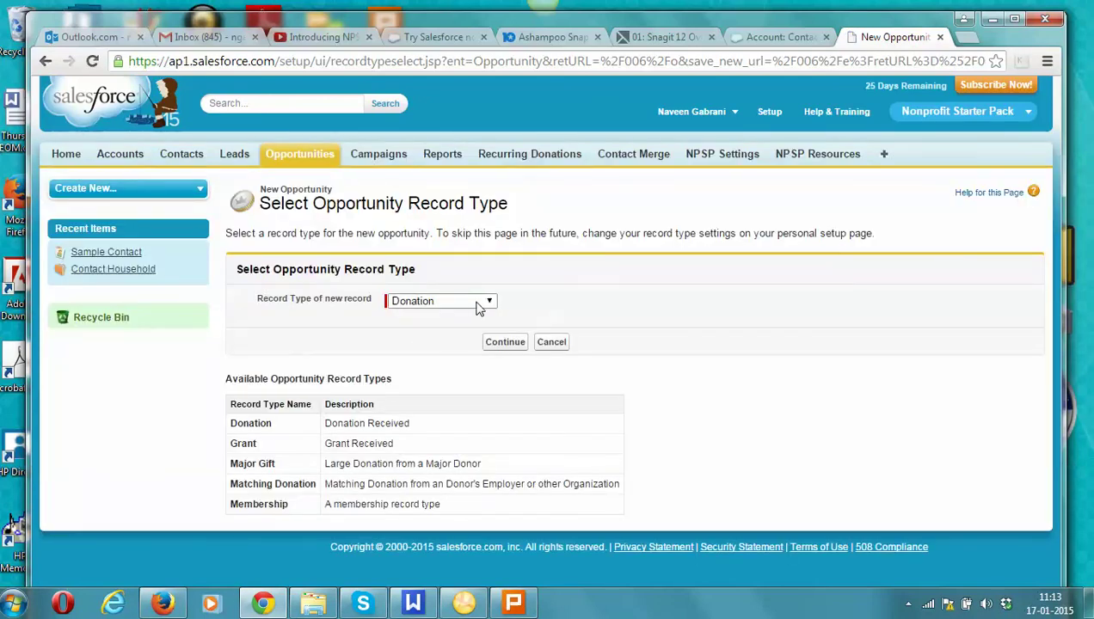
click(490, 304)
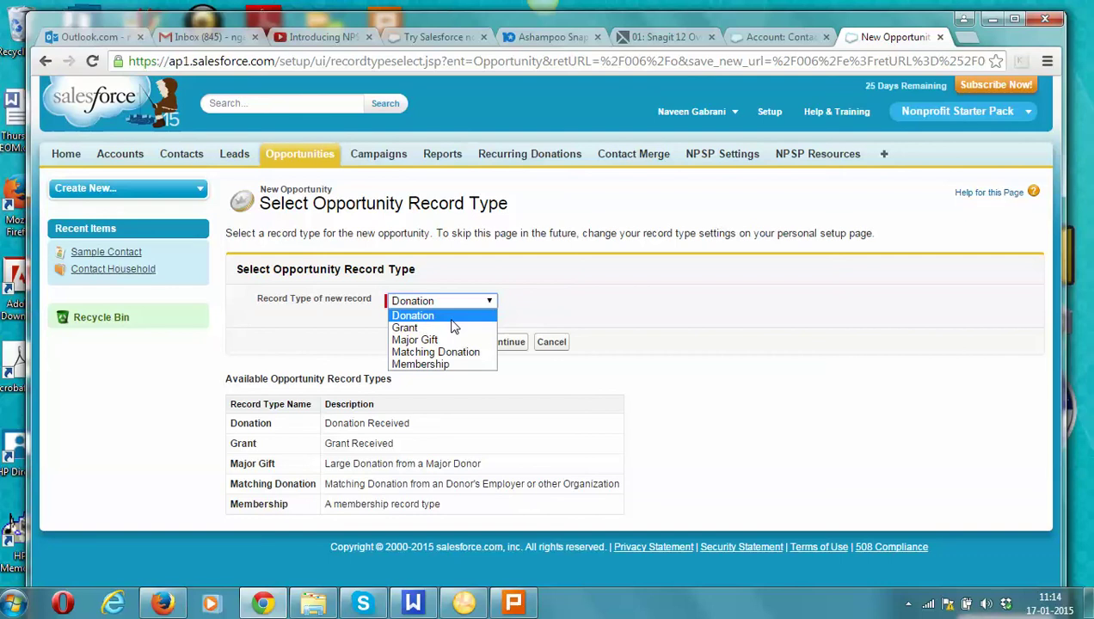
click(452, 320)
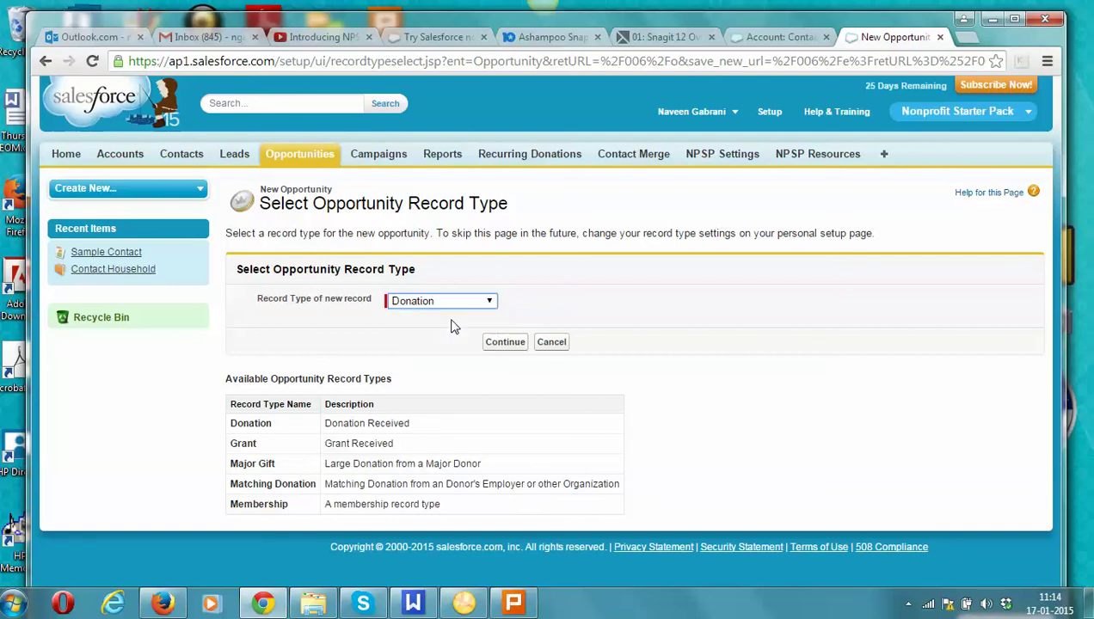
- Continue to the blank Donation New Opportunity form and scroll through its fields
click(505, 344)
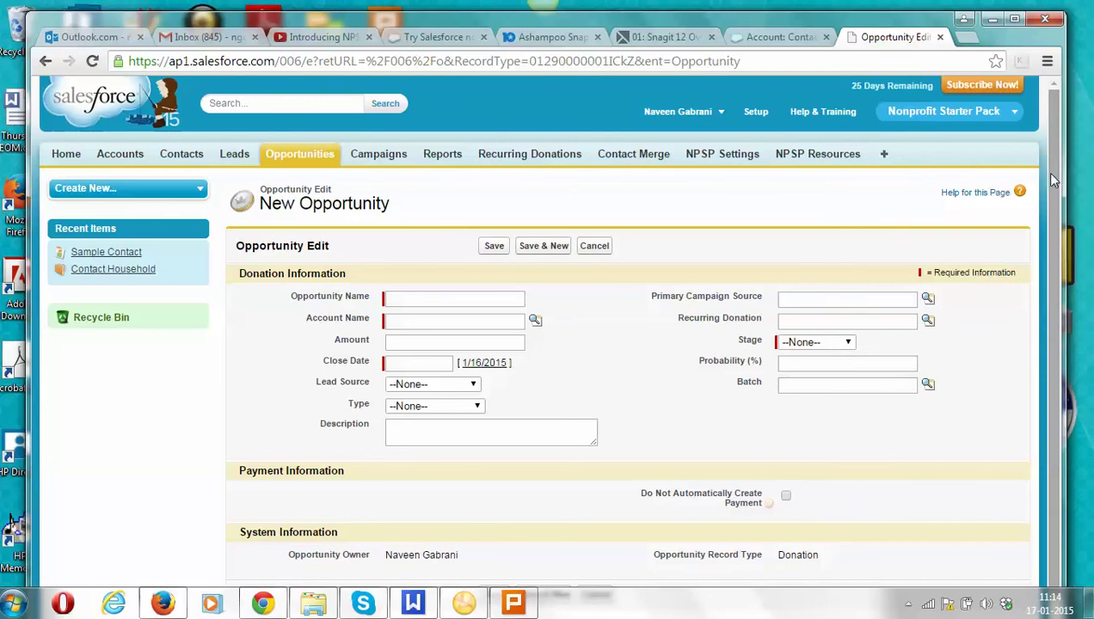
drag(1044, 178, 1055, 250)
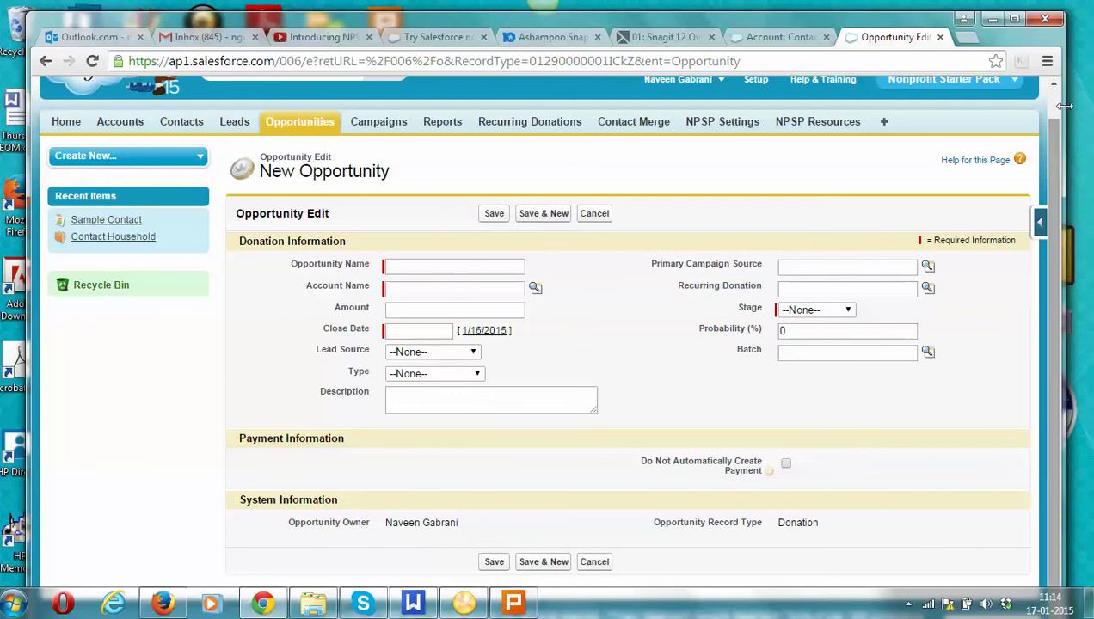
scroll(1058, 107, up, 1)
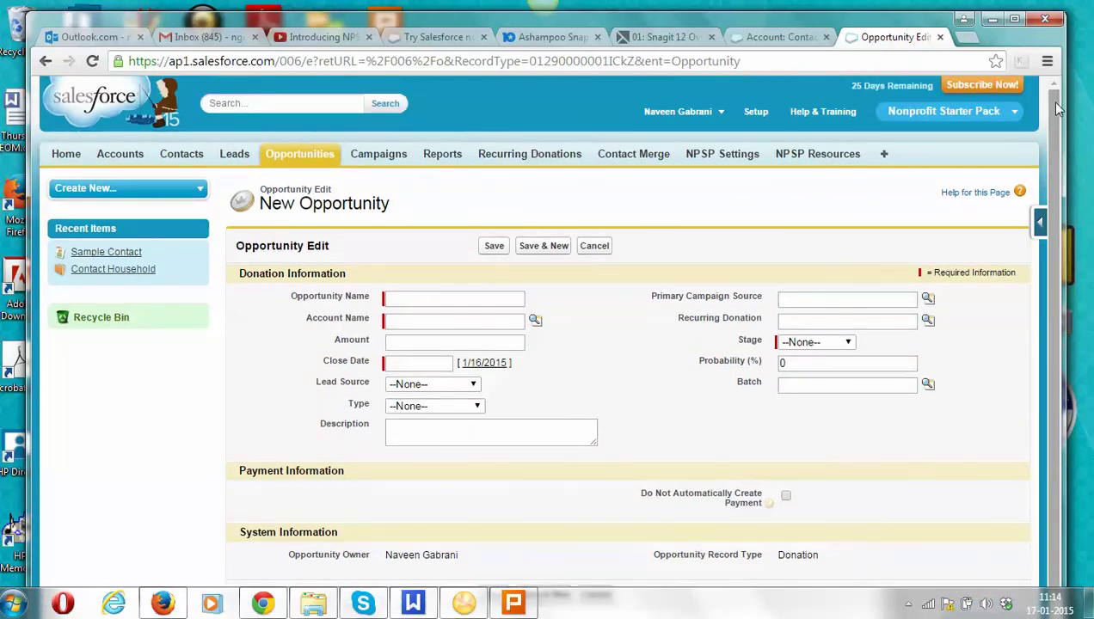